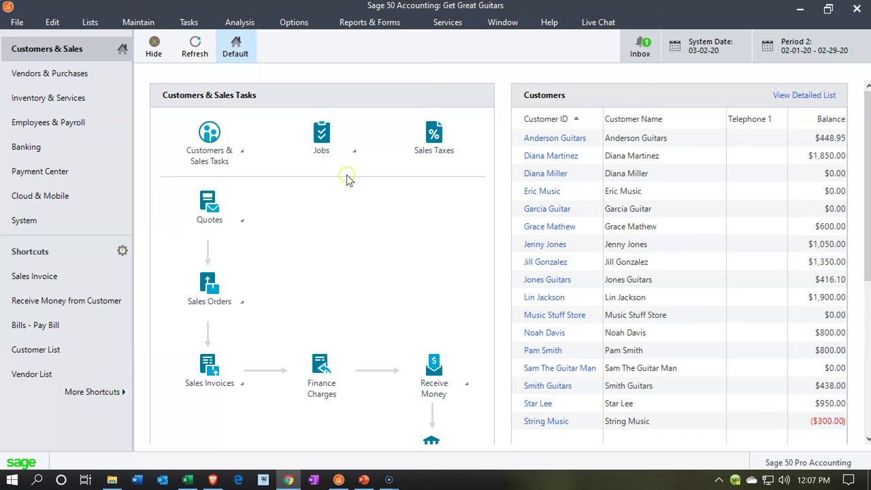
# Step: Generate the standard Balance Sheet financial statement for the current period with the default options
pyautogui.click(395, 26)
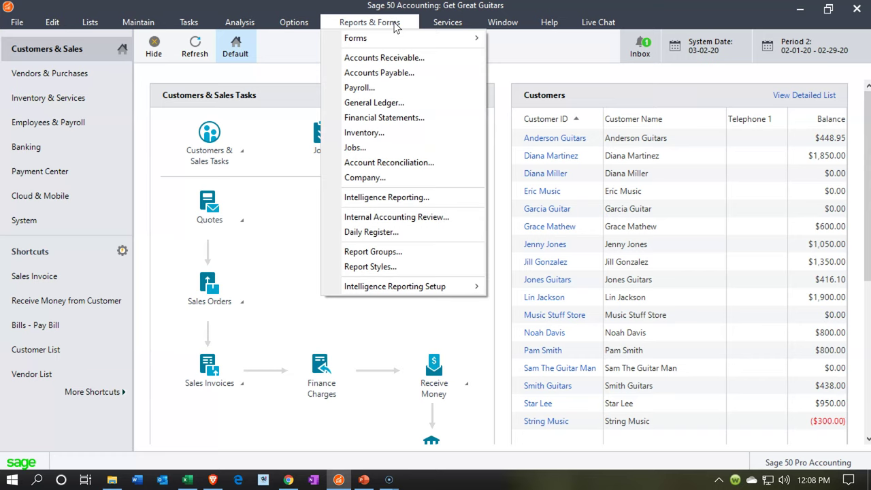
pyautogui.click(389, 120)
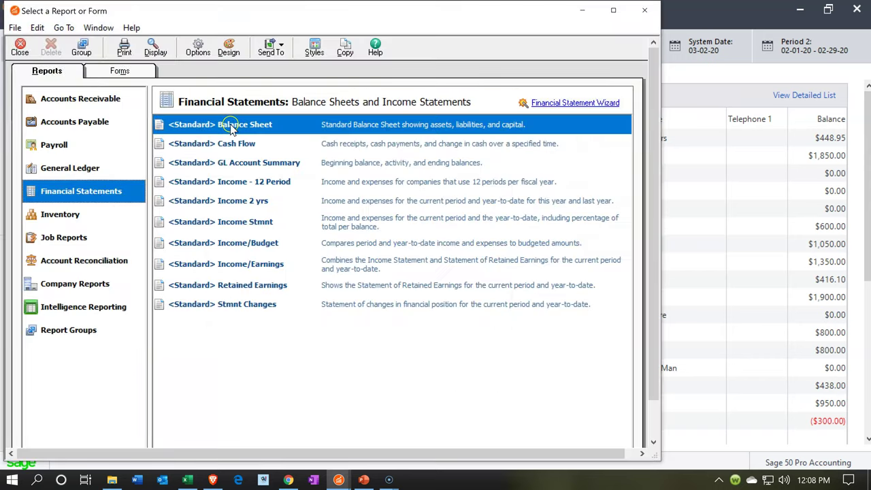
pyautogui.click(229, 127)
pyautogui.doubleClick(230, 126)
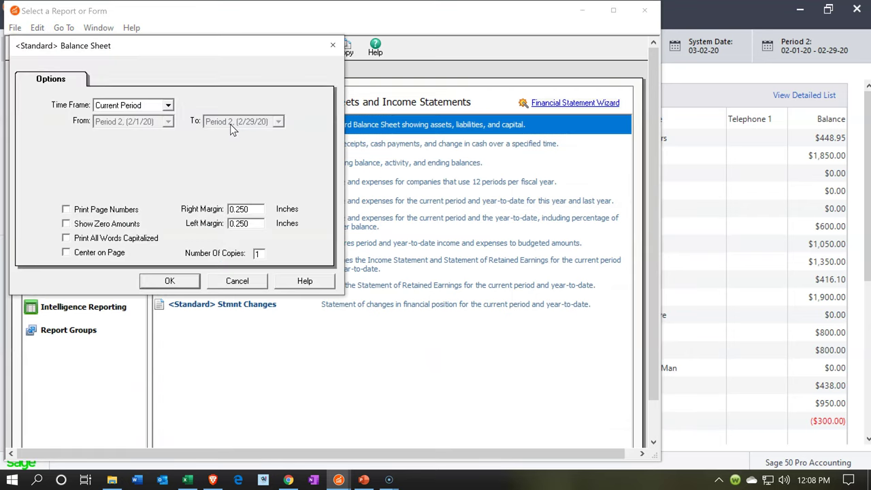
pyautogui.click(159, 211)
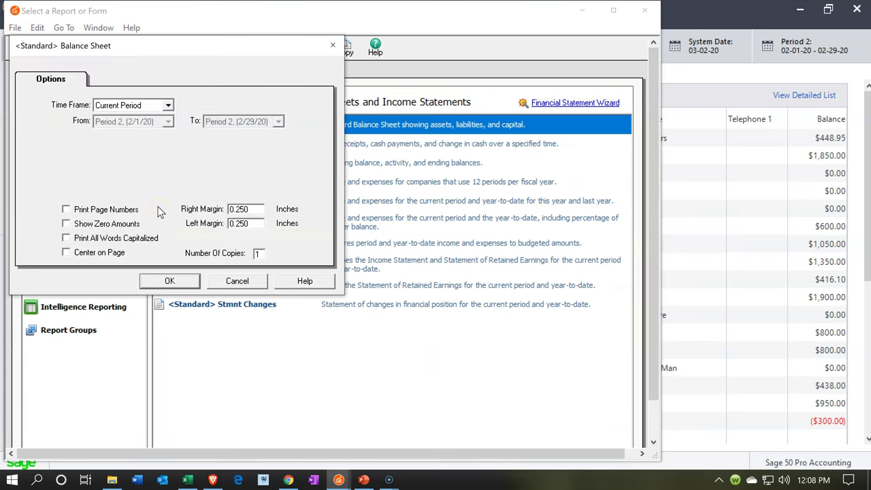
pyautogui.click(155, 285)
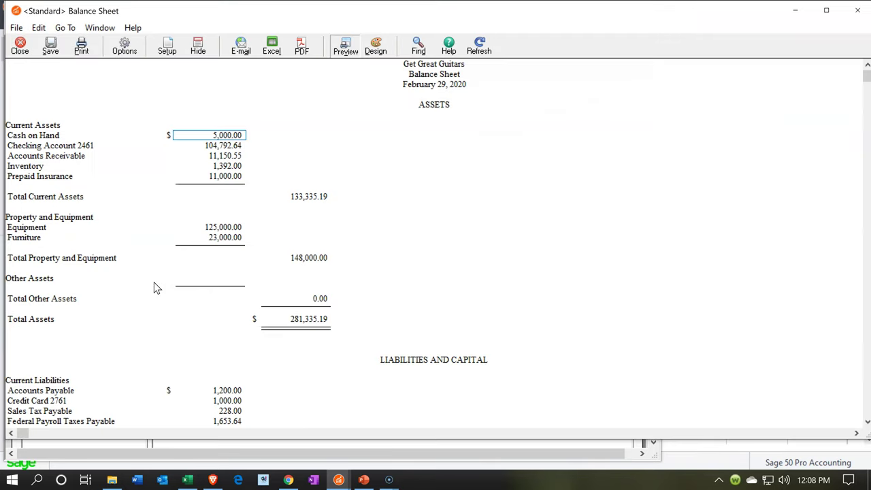
# Step: Maximize the balance sheet report and examine the Prepaid Insurance balance under Current Assets
pyautogui.click(825, 17)
pyautogui.scroll(-1, 294, 386)
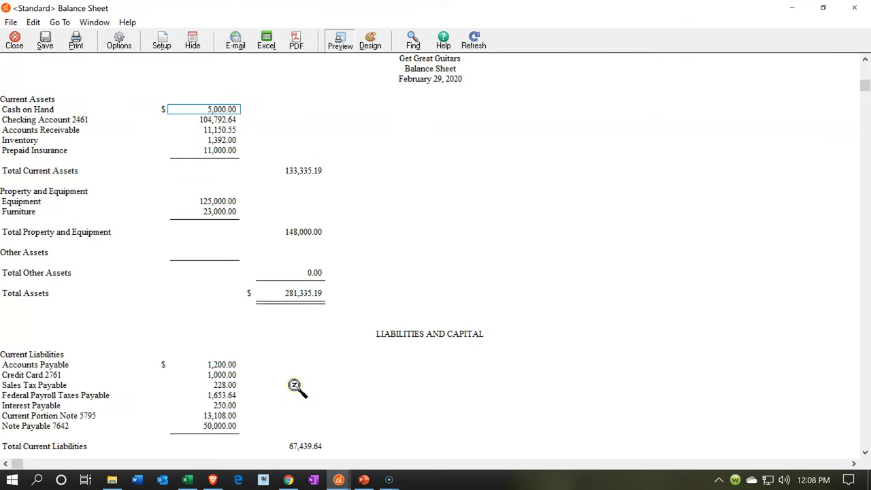
pyautogui.scroll(1, 200, 194)
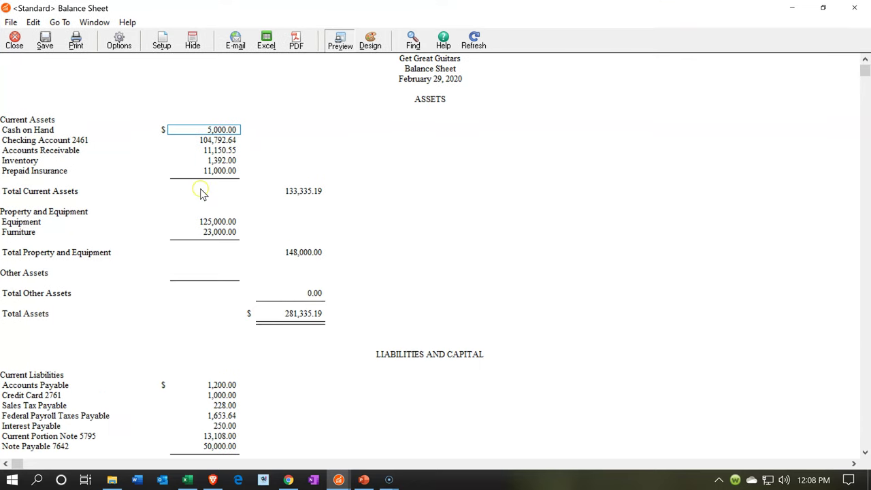
pyautogui.click(210, 172)
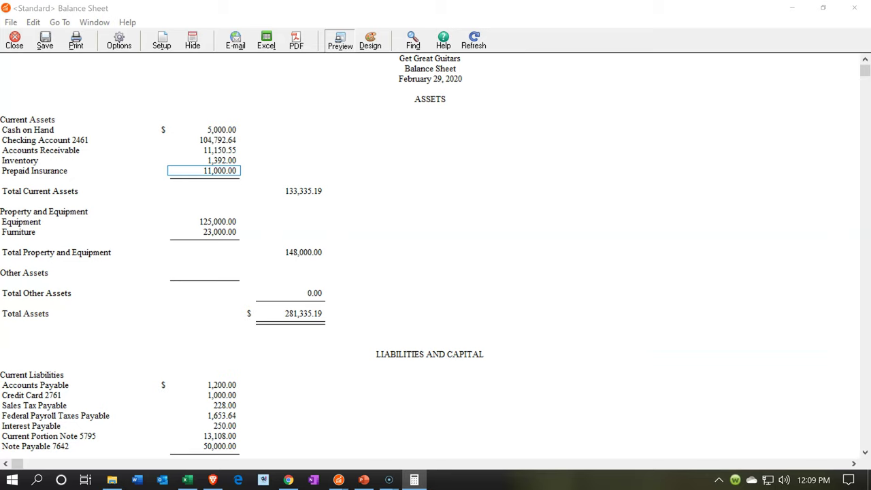
# Step: Move Calculator clear of the report figures and divide the 11000 prepaid insurance by 12
pyautogui.moveTo(421, 176); pyautogui.dragTo(493, 131)
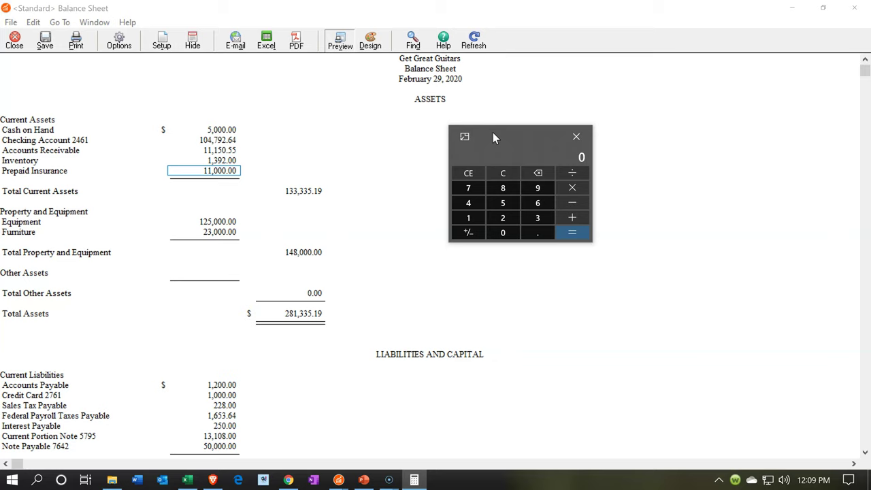
pyautogui.write('11000')
pyautogui.write('/12')
pyautogui.press('Return')
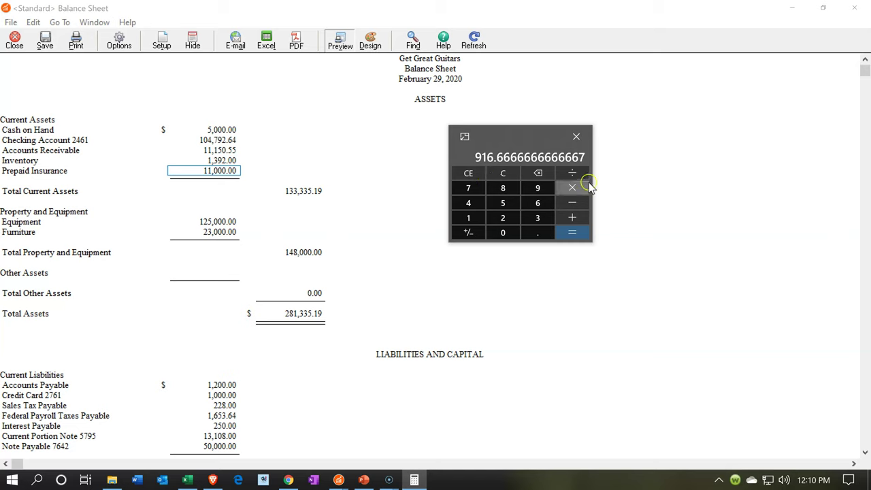
pyautogui.click(475, 216)
pyautogui.click(475, 215)
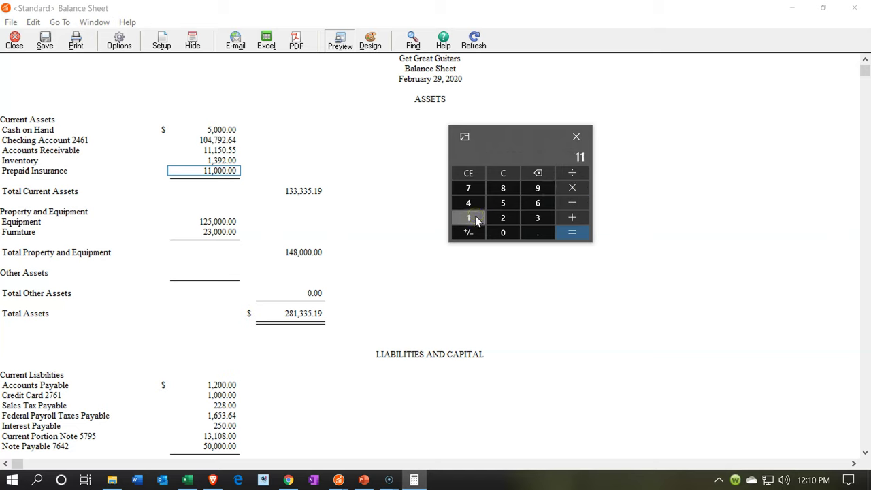
pyautogui.press('Return')
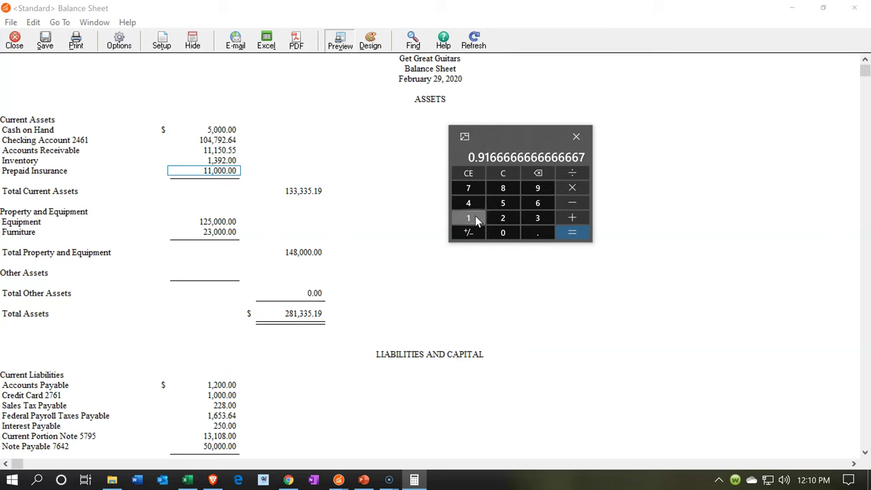
pyautogui.click(503, 174)
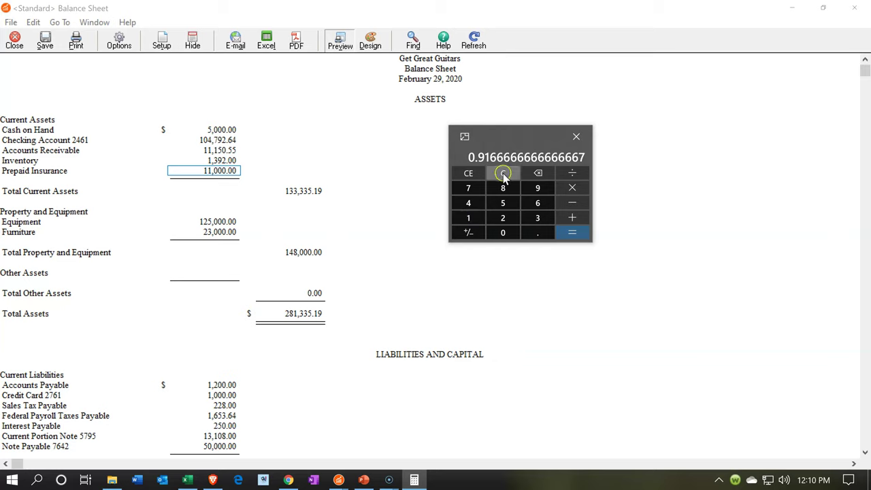
# Step: Calculate the prepaid insurance for eleven remaining months as 11000 divided by 12, multiplied by 11
pyautogui.click(376, 190)
pyautogui.write('10')
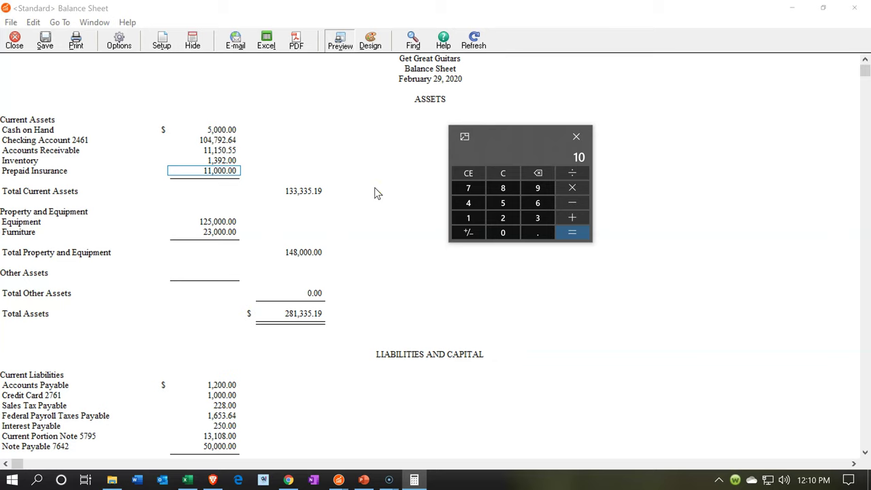
pyautogui.press('BackSpace')
pyautogui.write('1000')
pyautogui.write('/12')
pyautogui.press('Return')
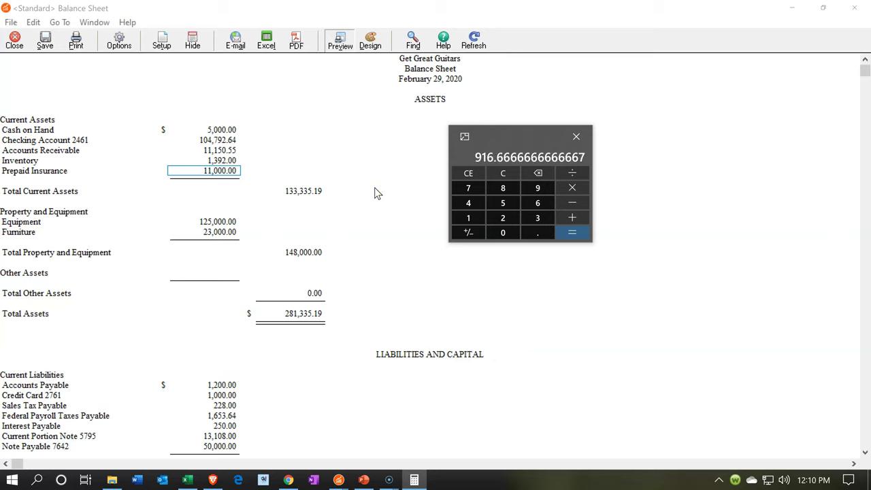
pyautogui.write('*')
pyautogui.write('11')
pyautogui.press('Return')
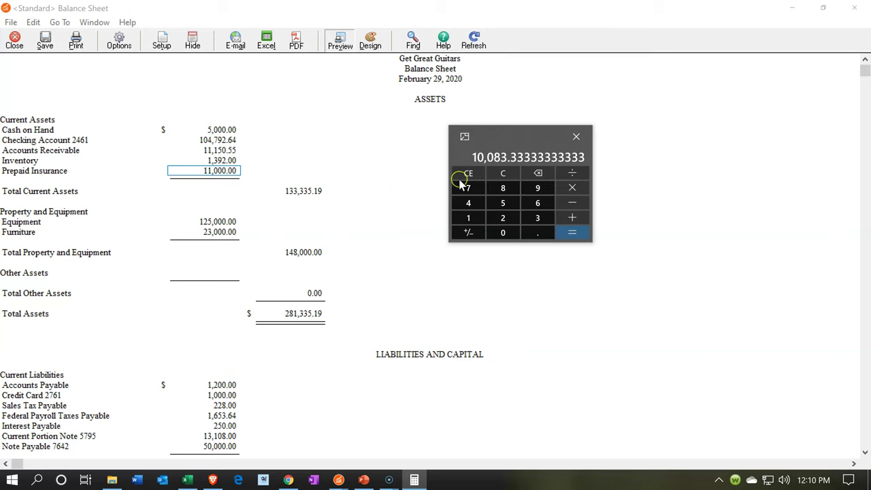
# Step: Clear the calculator, compute one month of insurance as 11000 divided by 12, and move the calculator away from the report
pyautogui.click(499, 173)
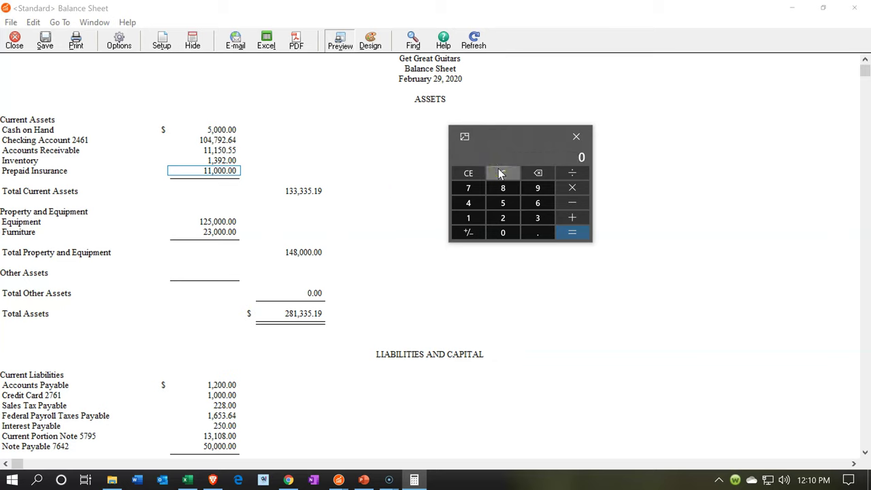
pyautogui.write('110000')
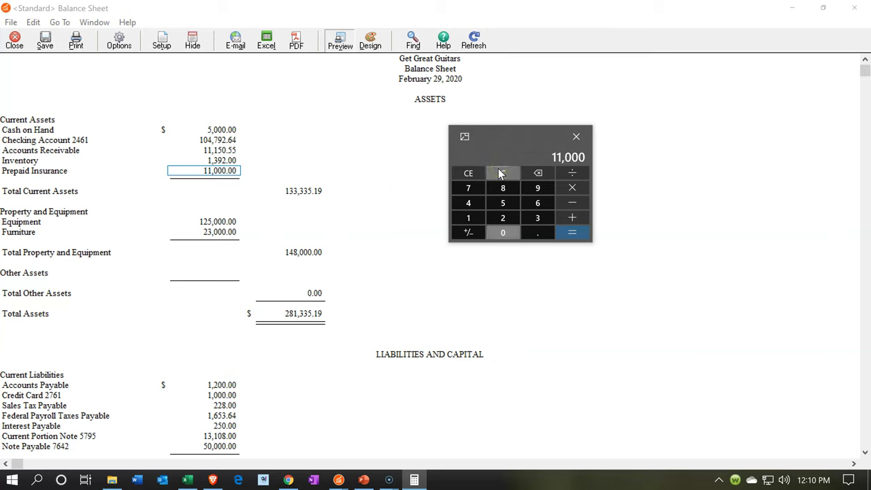
pyautogui.write('/12')
pyautogui.press('Return')
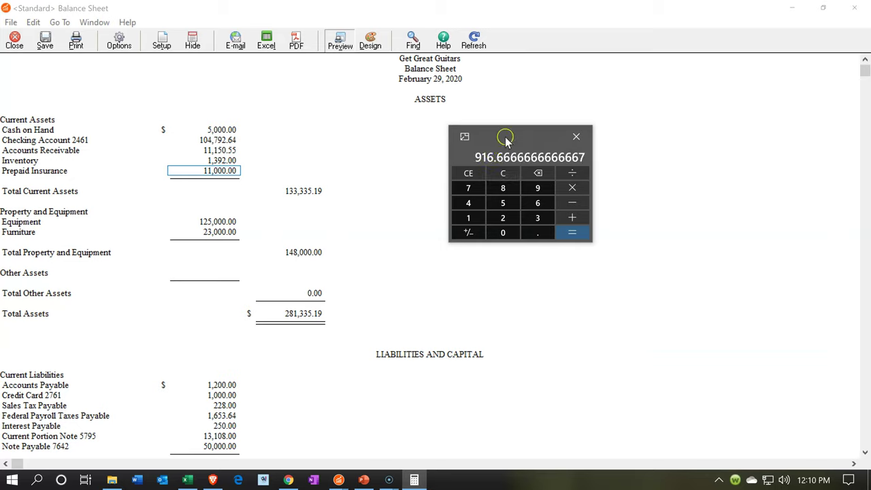
pyautogui.moveTo(517, 133); pyautogui.dragTo(127, 489)
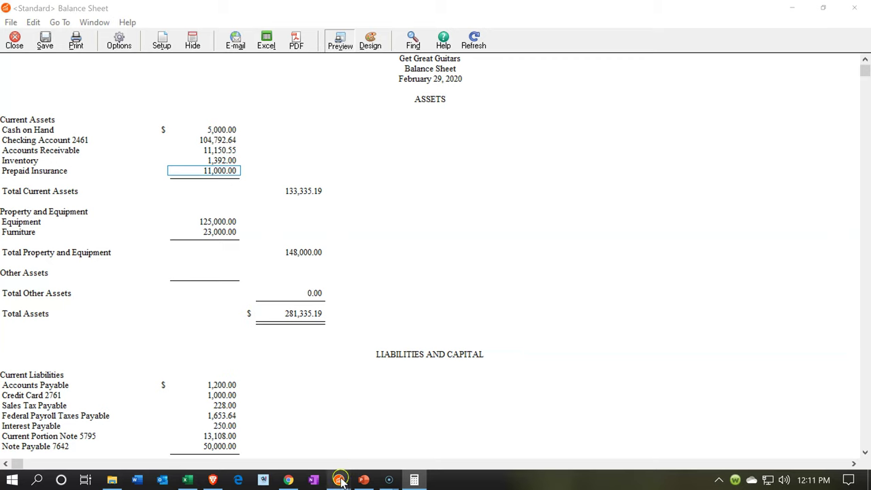
# Step: Return to the Sage 50 main window and open a new General Journal Entry in a maximized window
pyautogui.moveTo(339, 475)
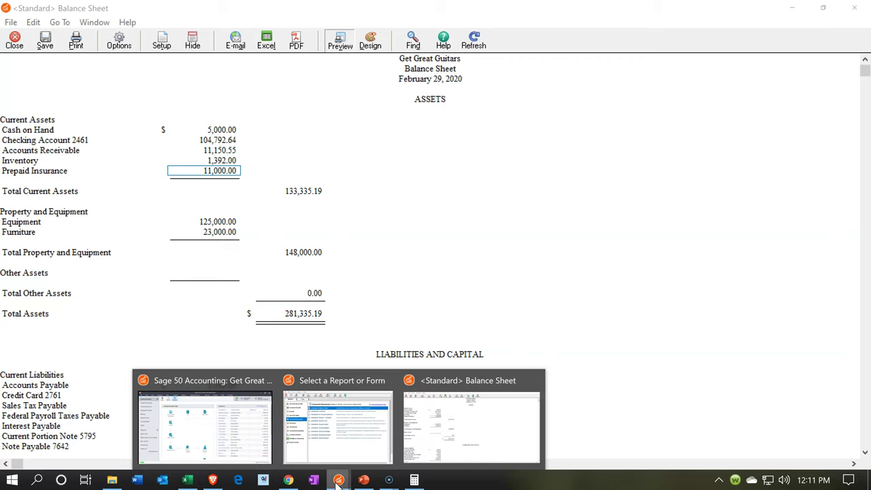
pyautogui.click(226, 436)
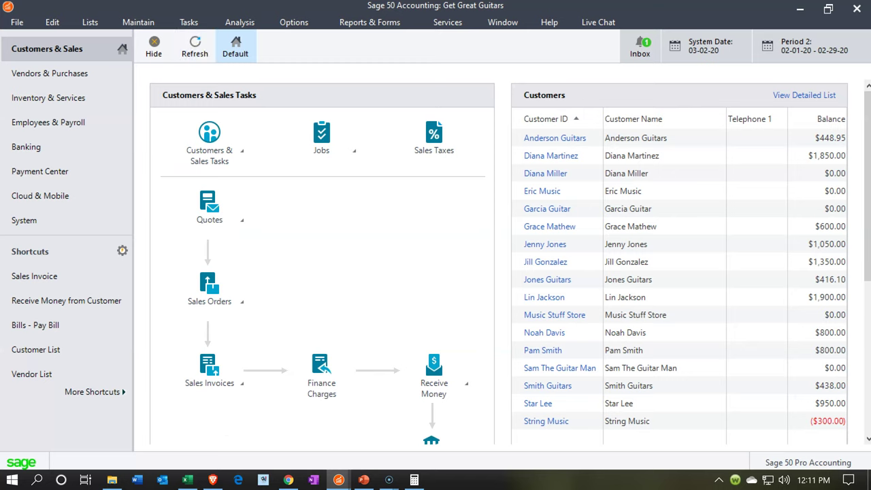
pyautogui.click(193, 27)
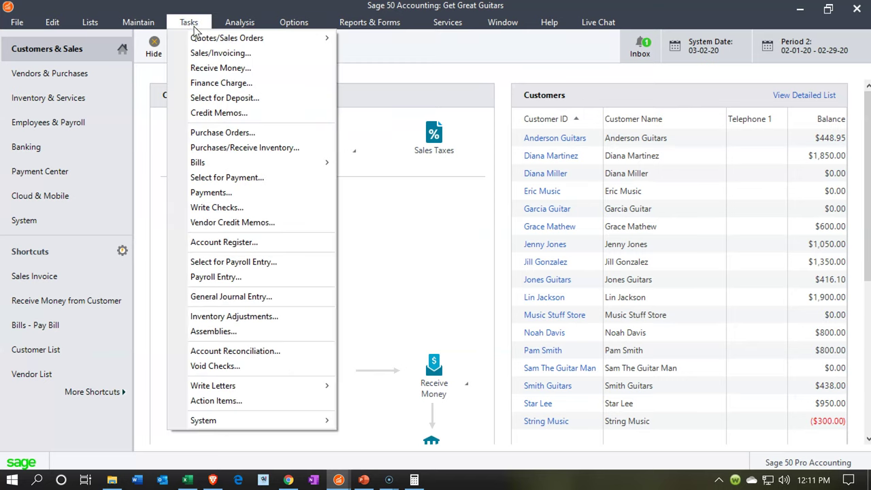
pyautogui.click(260, 299)
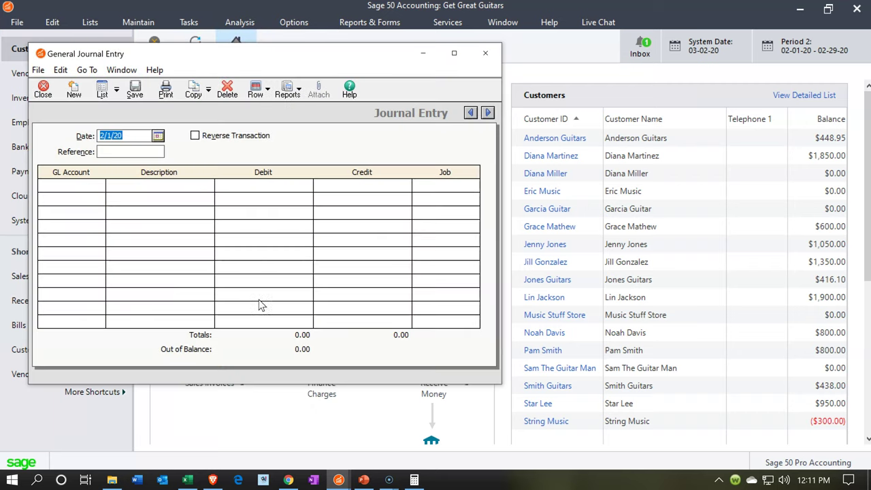
pyautogui.click(455, 53)
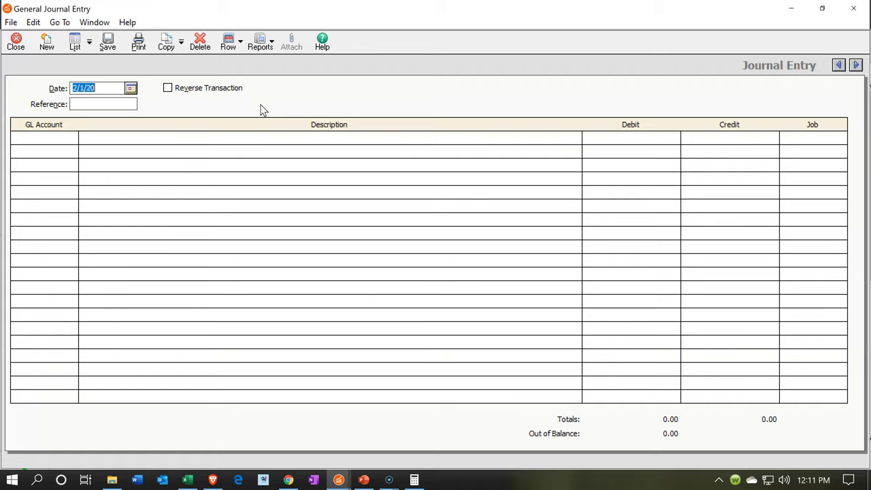
# Step: Date the journal entry Feb 29, 2020, leaving the reference blank and Reverse Transaction unchecked
pyautogui.write('022920')
pyautogui.press('Tab')
pyautogui.press('Tab')
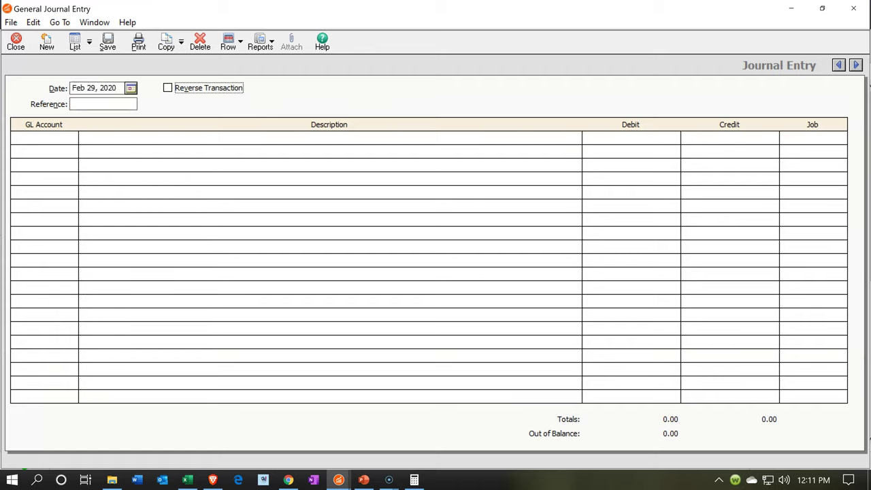
pyautogui.press('Tab')
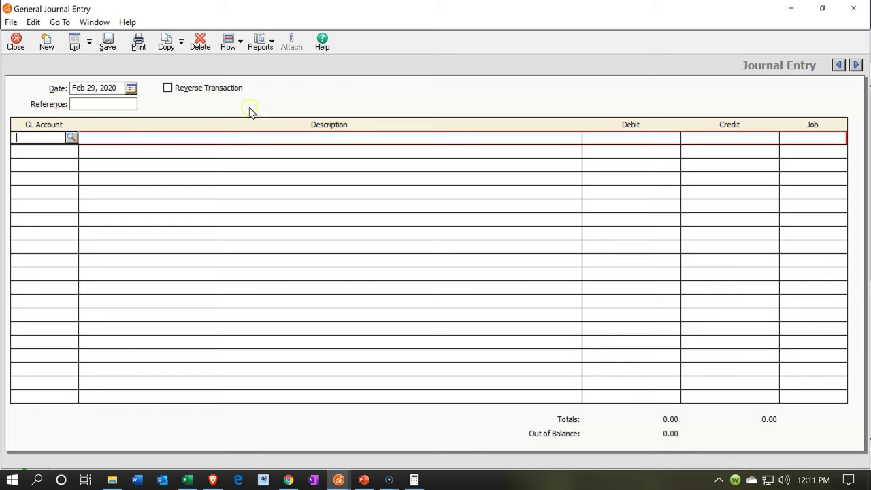
# Step: Set the GL account of the first journal line to 6950 Insurance Expense from the account list
pyautogui.click(73, 138)
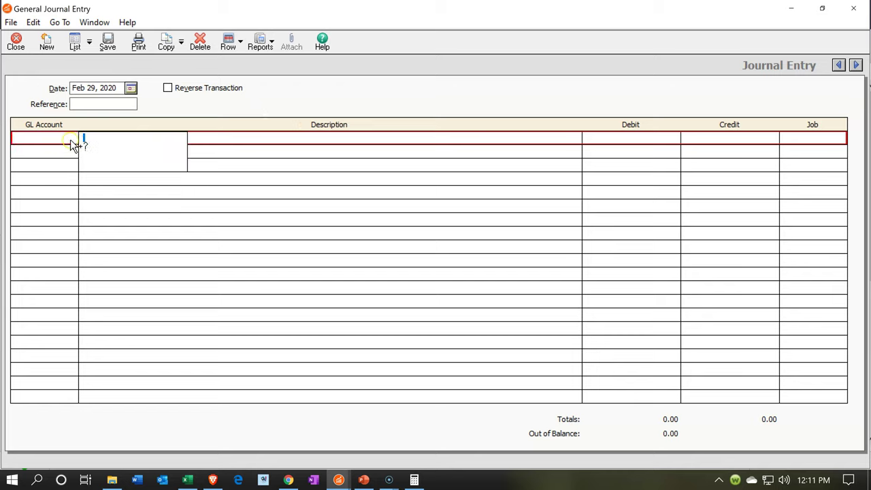
pyautogui.click(73, 139)
pyautogui.click(72, 137)
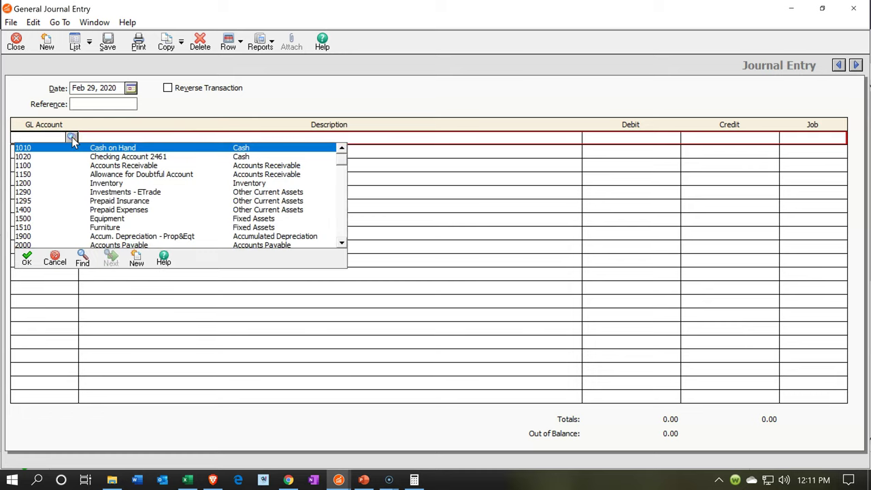
pyautogui.scroll(-2, 126, 211)
pyautogui.scroll(-5, 269, 221)
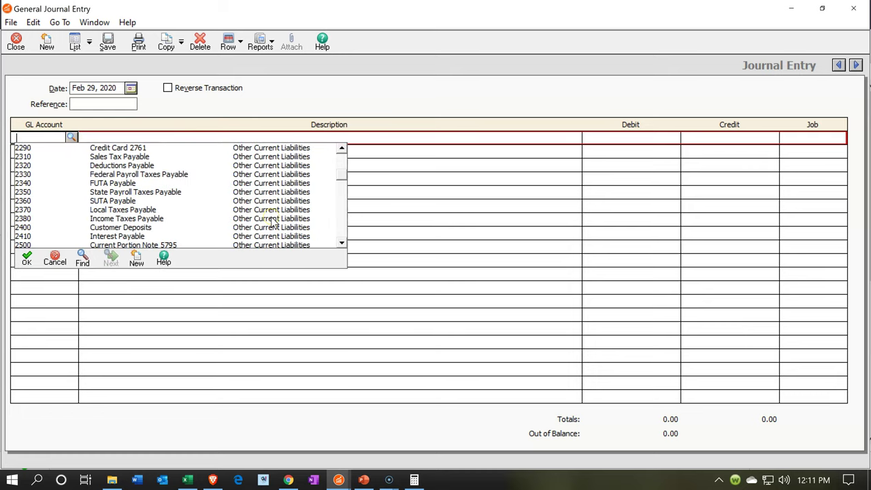
pyautogui.scroll(-5, 271, 220)
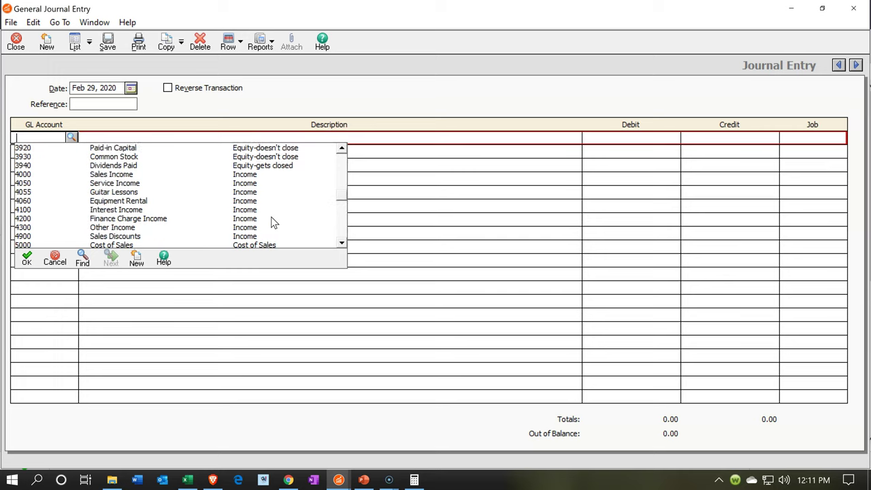
pyautogui.scroll(-1, 273, 221)
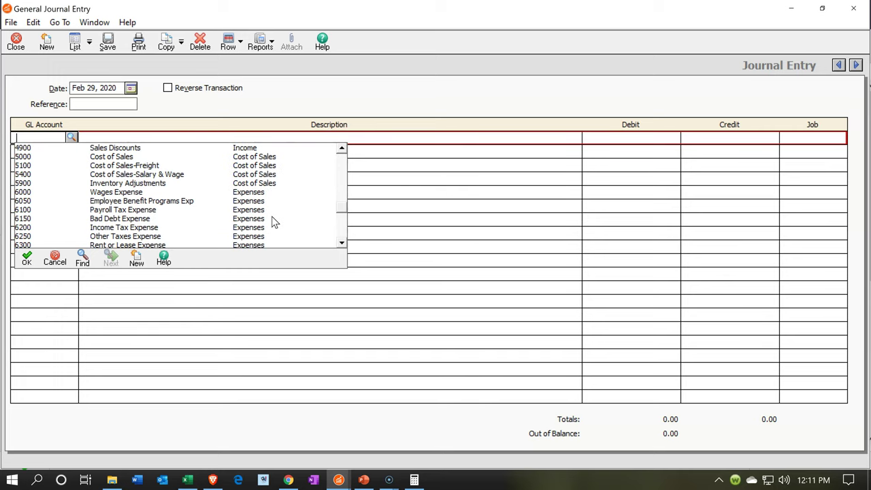
pyautogui.scroll(-4, 273, 221)
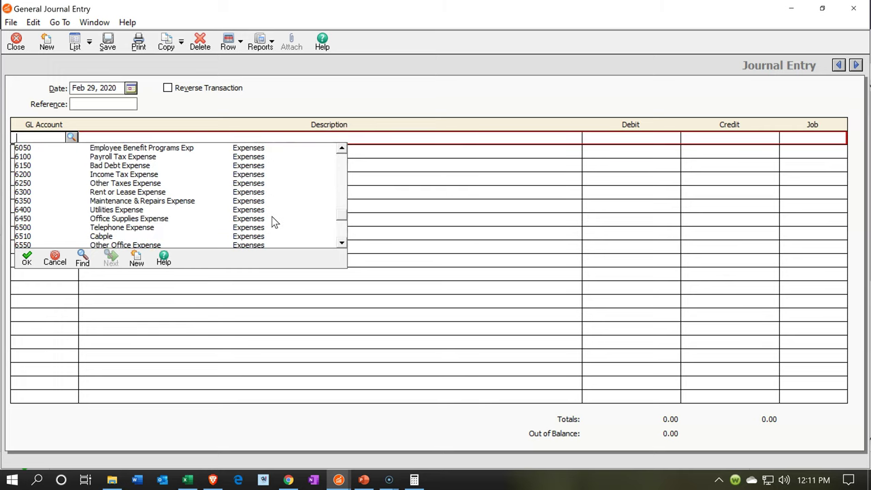
pyautogui.scroll(-1, 273, 221)
pyautogui.scroll(-1, 272, 221)
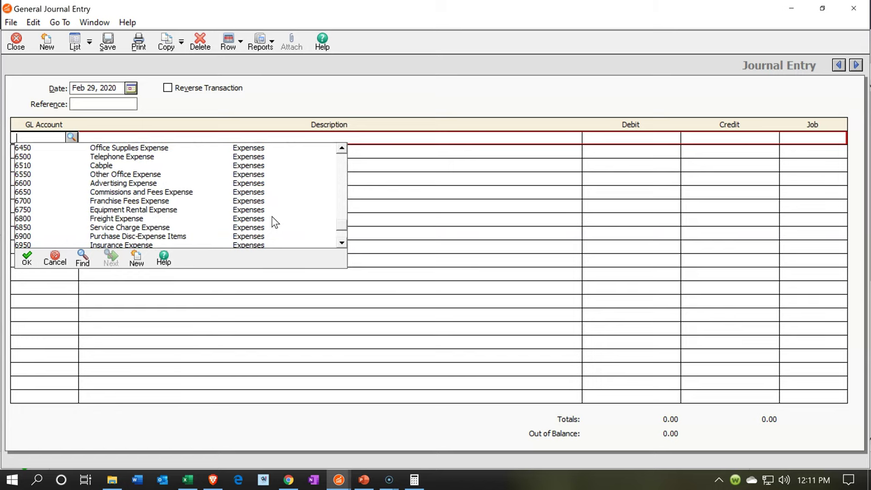
pyautogui.scroll(-1, 273, 221)
pyautogui.doubleClick(151, 224)
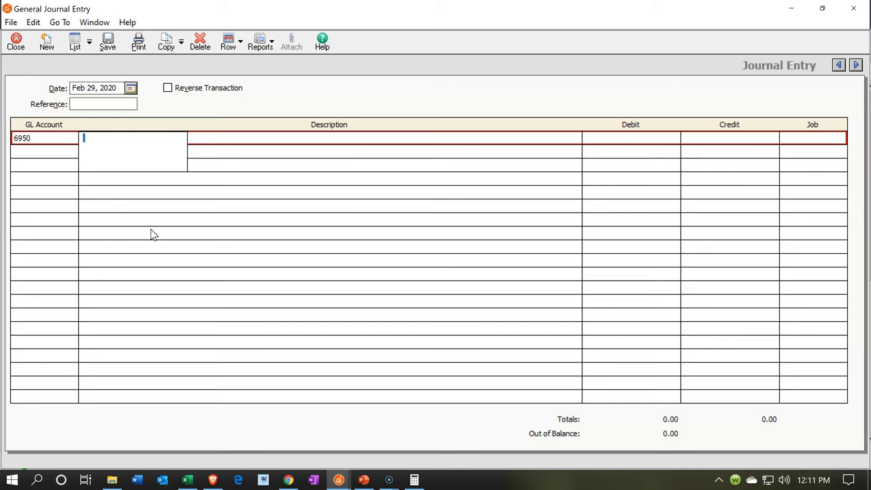
# Step: Describe the 6950 journal line as "Adj Entry" and debit it 916.67
pyautogui.write('Adj Entry')
pyautogui.press('Tab')
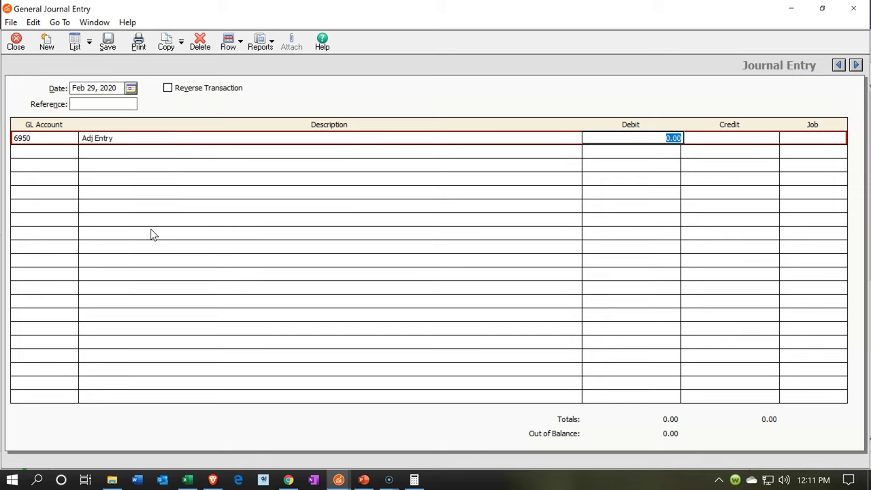
pyautogui.write('916.67')
pyautogui.press('Tab')
pyautogui.press('Tab')
pyautogui.press('Tab')
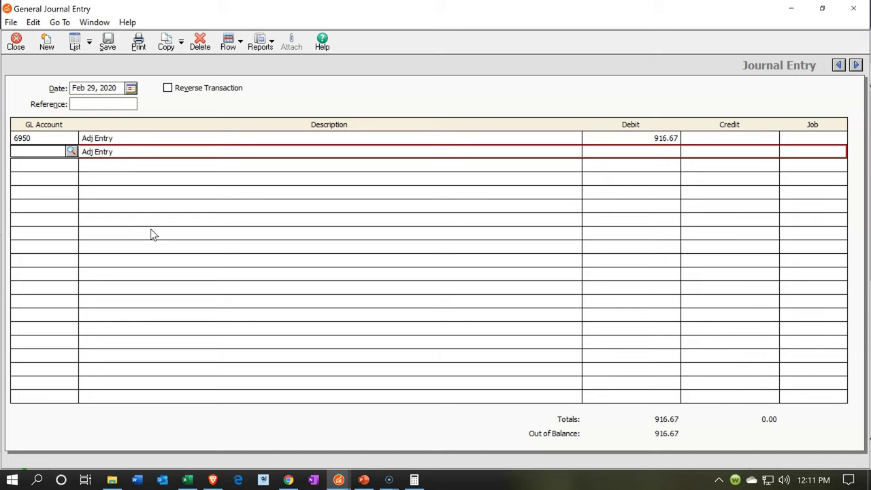
# Step: Add a second journal line to account 1295 Prepaid Insurance, keeping the Adj Entry description and crediting 916.67
pyautogui.click(74, 151)
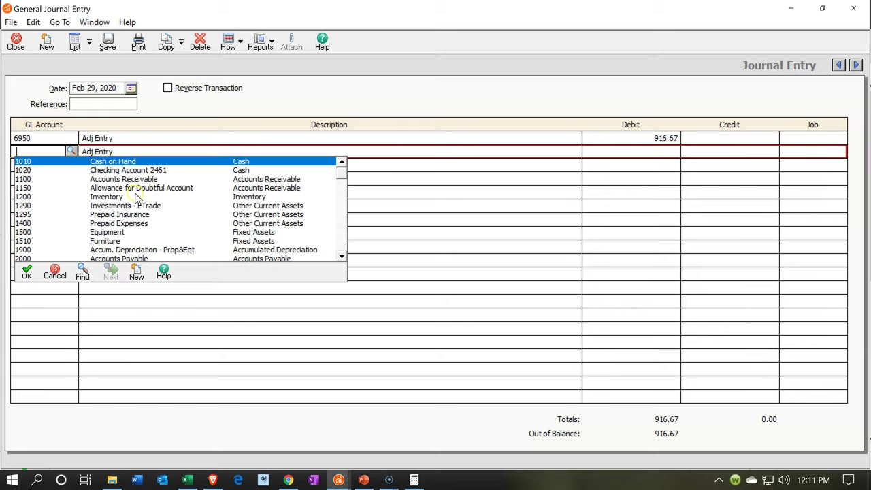
pyautogui.doubleClick(136, 214)
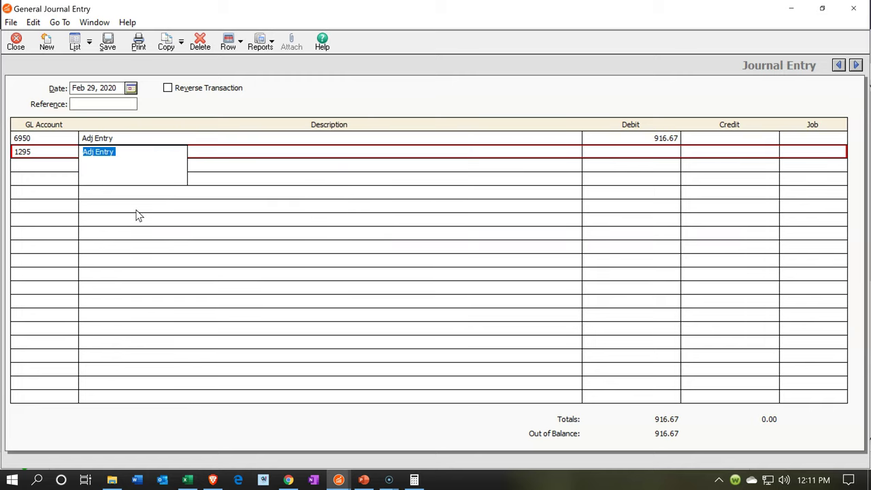
pyautogui.press('Tab')
pyautogui.press('Tab')
pyautogui.write('916.67')
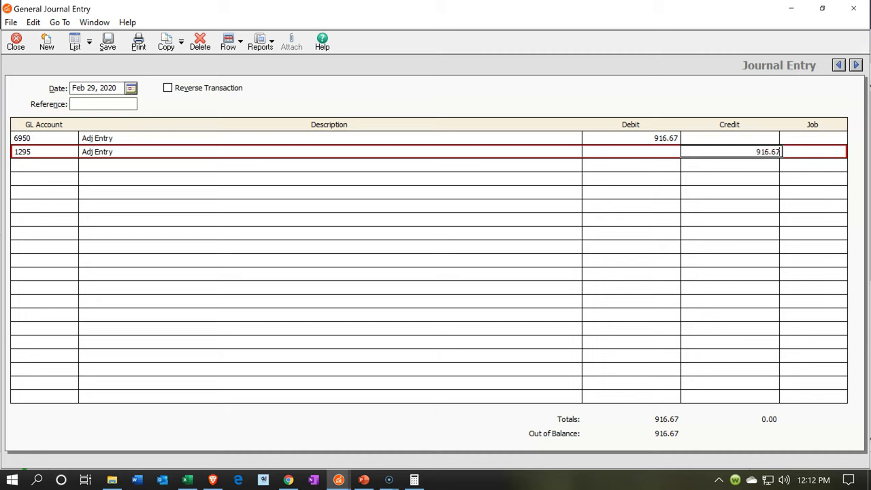
pyautogui.press('Tab')
pyautogui.press('Tab')
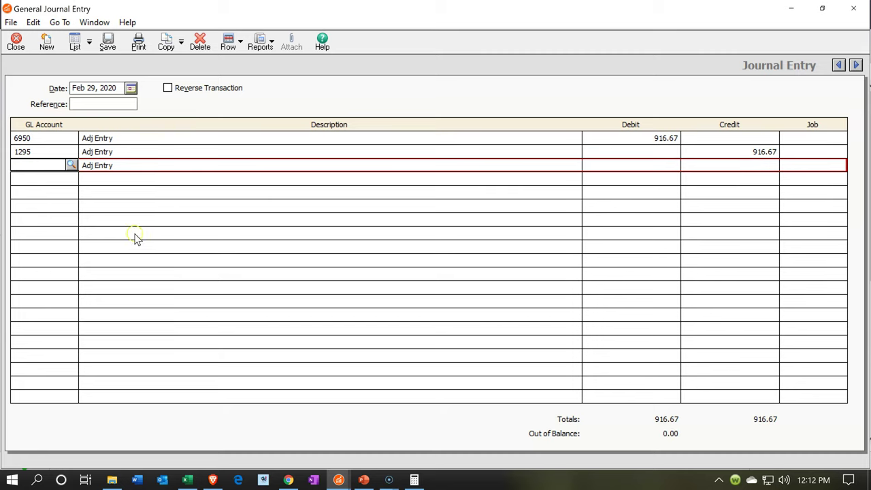
# Step: Save the journal entry and close its window, returning to the Balance Sheet to check the Prepaid Insurance amount
pyautogui.click(109, 55)
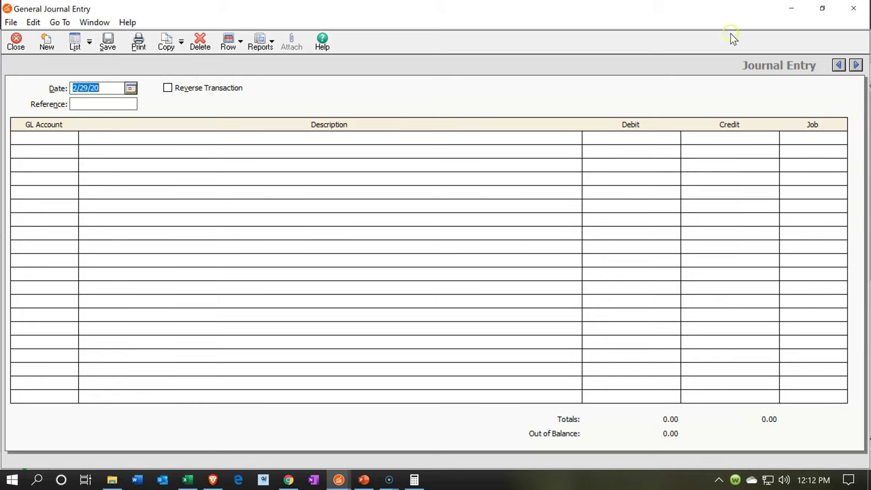
pyautogui.click(854, 9)
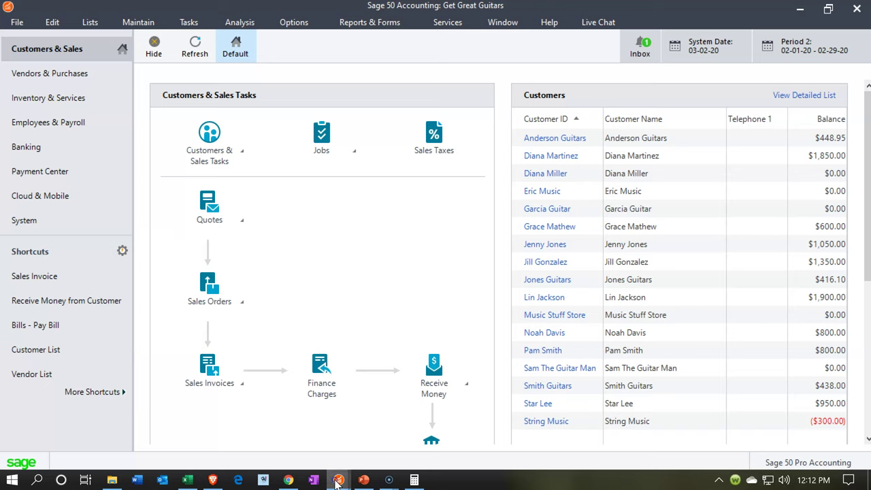
pyautogui.moveTo(338, 480)
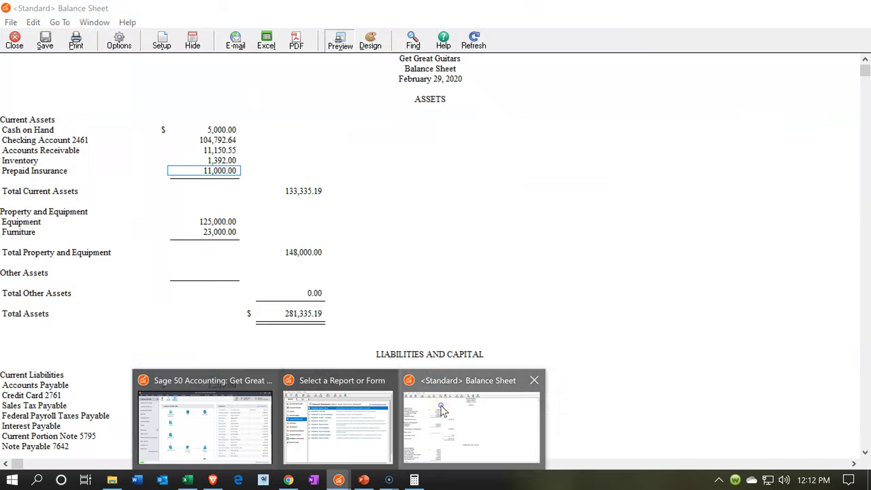
pyautogui.click(440, 409)
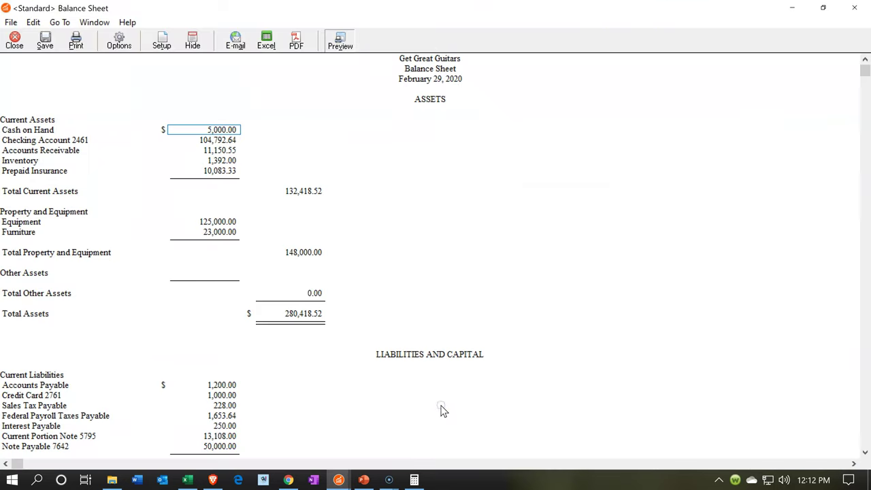
pyautogui.click(233, 172)
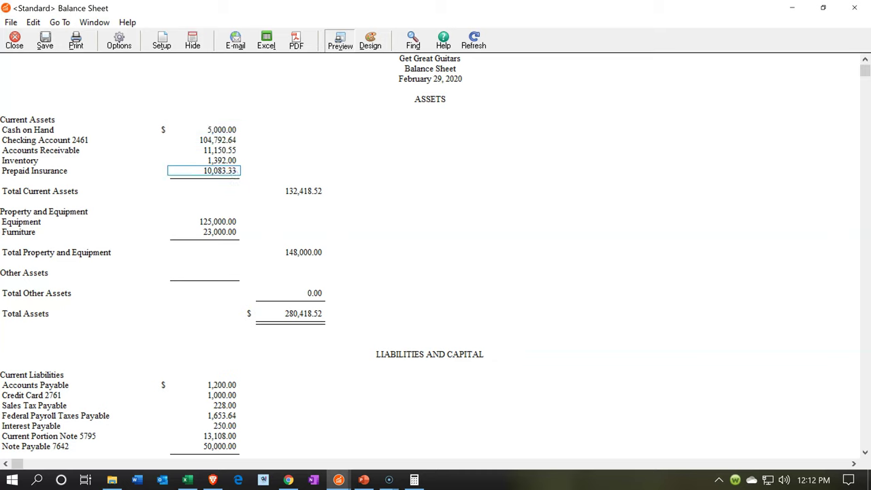
# Step: Clear the calculator, compute eleven remaining months of insurance as 11000 divided by 12 times 11, and close the calculator
pyautogui.click(413, 479)
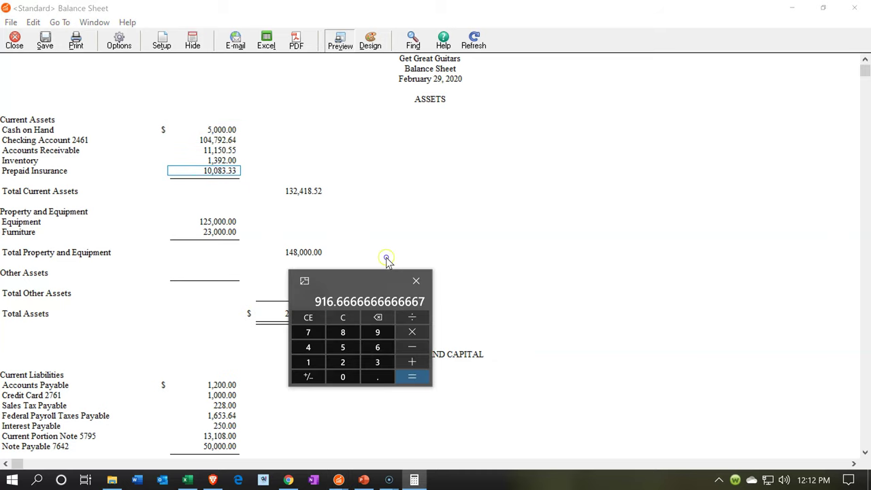
pyautogui.moveTo(371, 280); pyautogui.dragTo(491, 120)
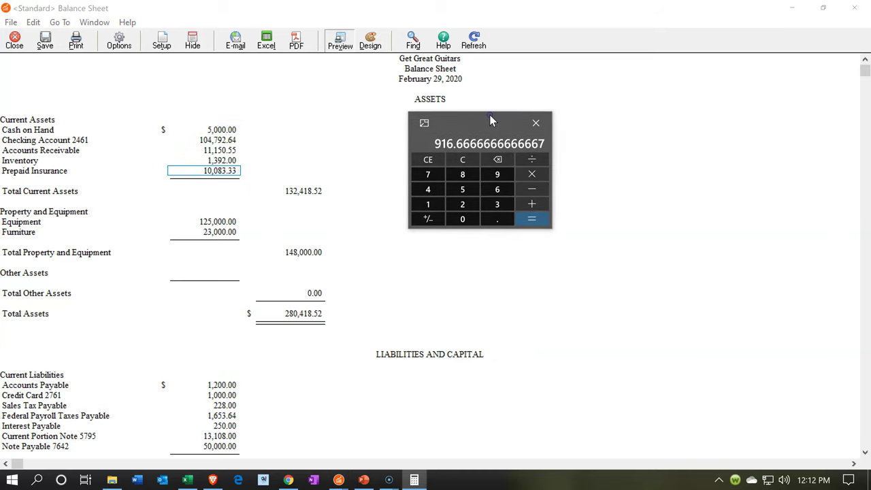
pyautogui.click(463, 159)
pyautogui.click(371, 166)
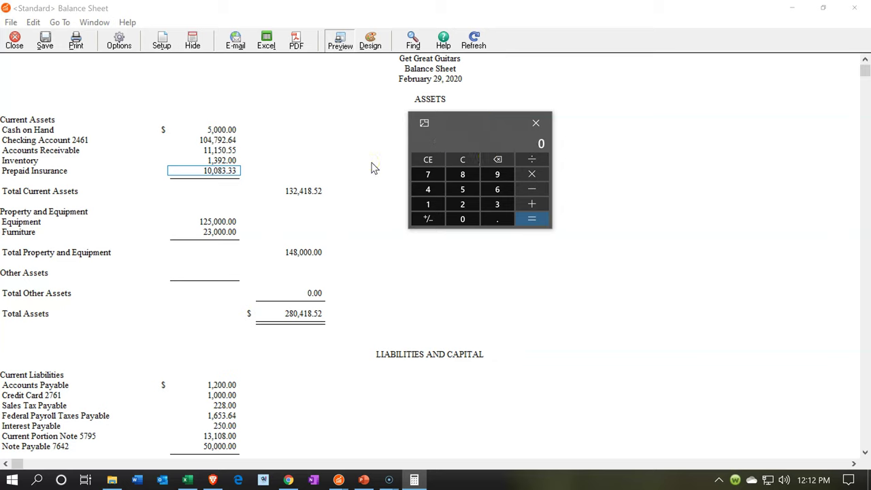
pyautogui.write('11000/12*11')
pyautogui.press('Return')
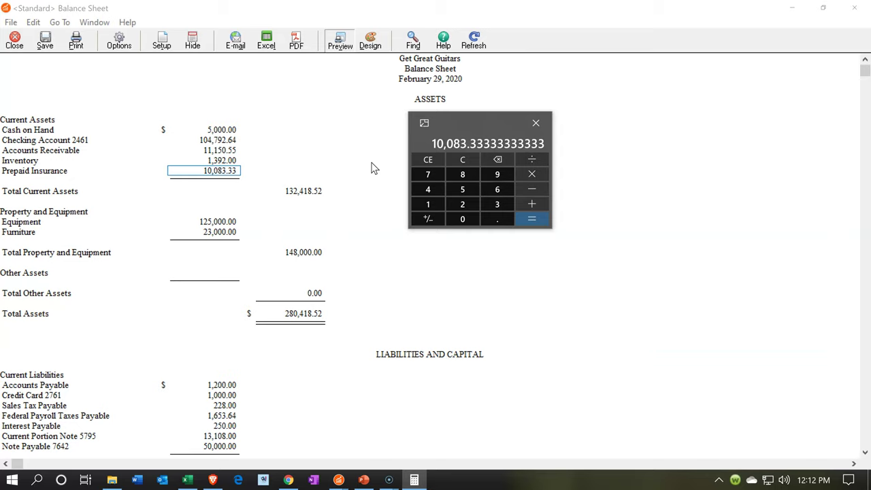
pyautogui.click(534, 122)
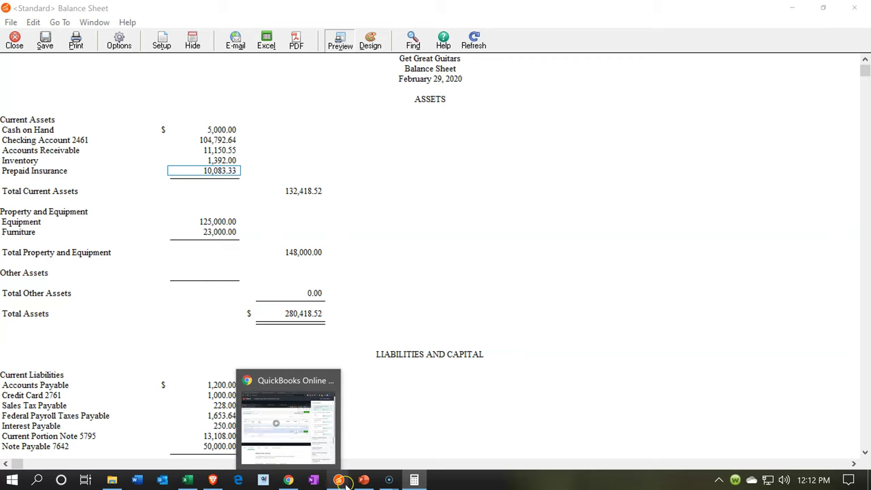
# Step: Display the Standard Income Stmnt report for the current period without page numbers or zero amounts
pyautogui.moveTo(338, 480)
pyautogui.click(317, 437)
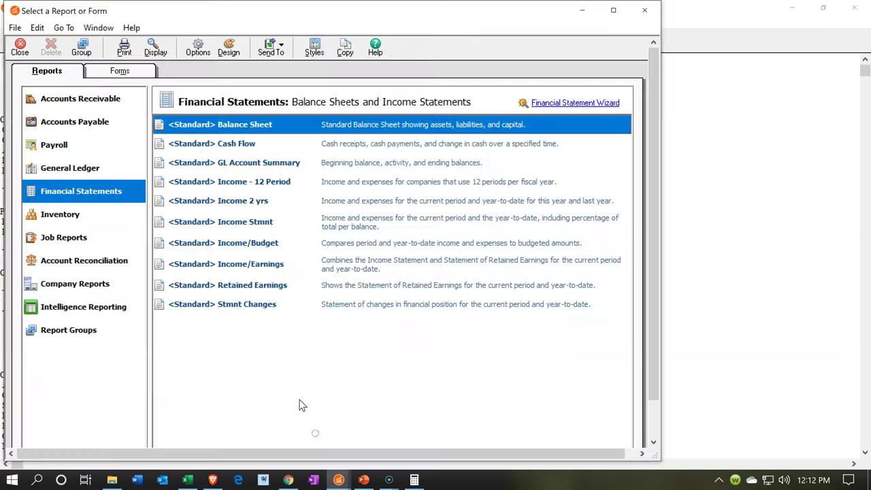
pyautogui.doubleClick(235, 224)
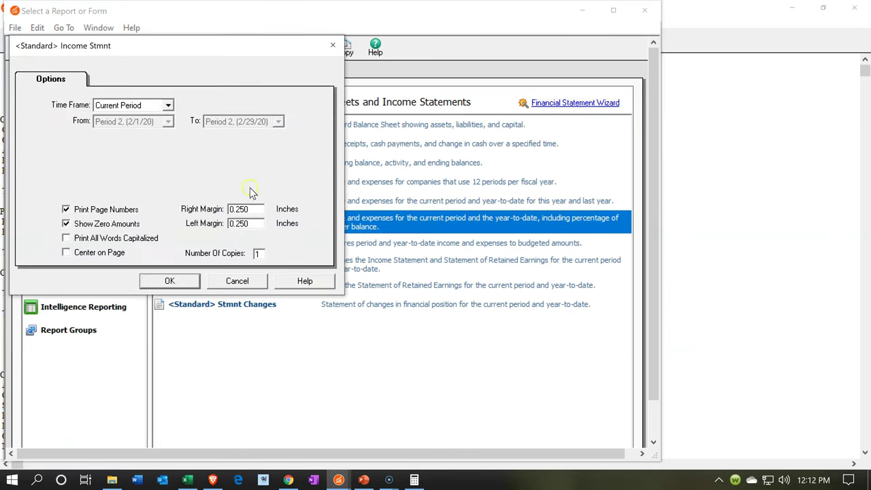
pyautogui.click(66, 210)
pyautogui.click(66, 224)
pyautogui.click(170, 281)
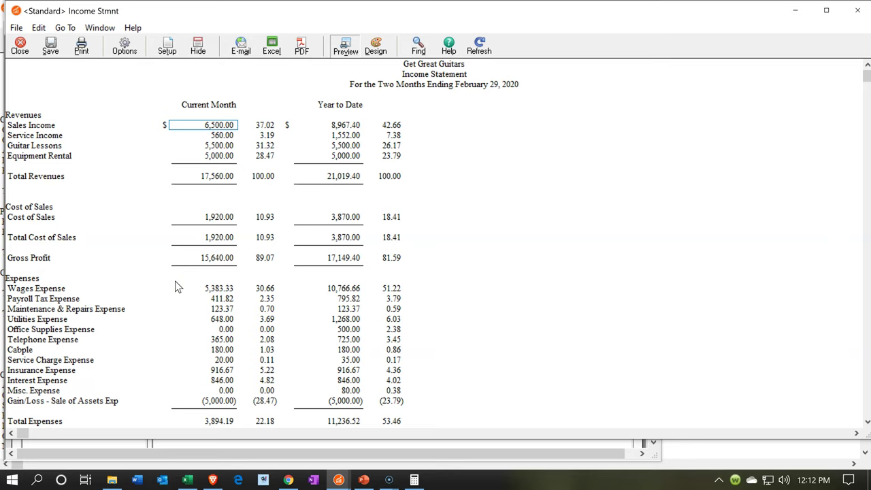
# Step: Drill down from the current month's Insurance Expense through the general ledger to its journal entry, and return to the income statement
pyautogui.click(227, 369)
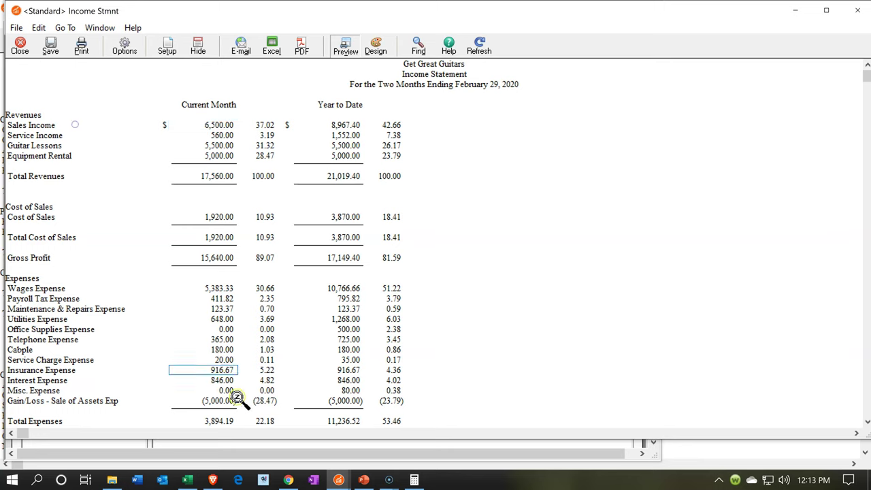
pyautogui.doubleClick(208, 369)
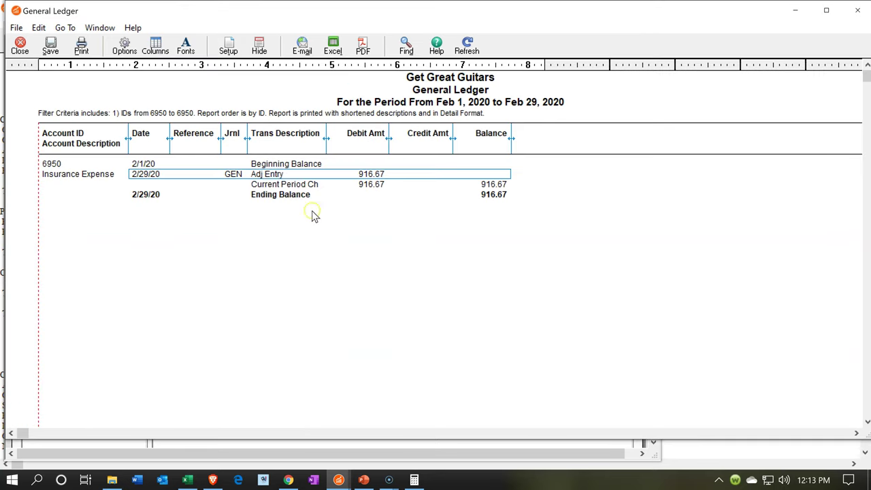
pyautogui.doubleClick(372, 171)
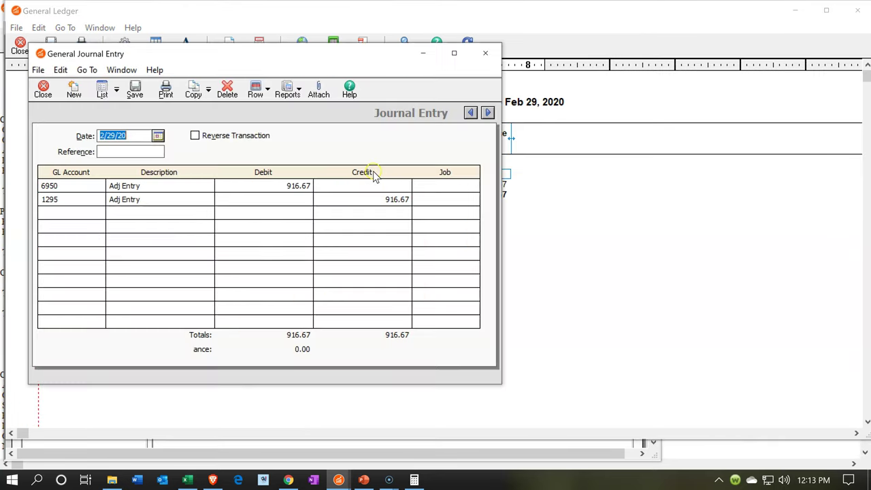
pyautogui.click(480, 59)
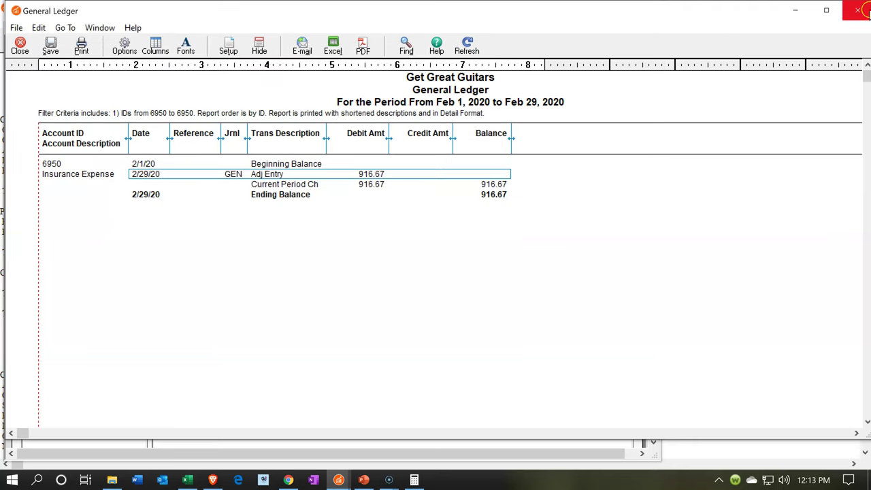
pyautogui.click(859, 12)
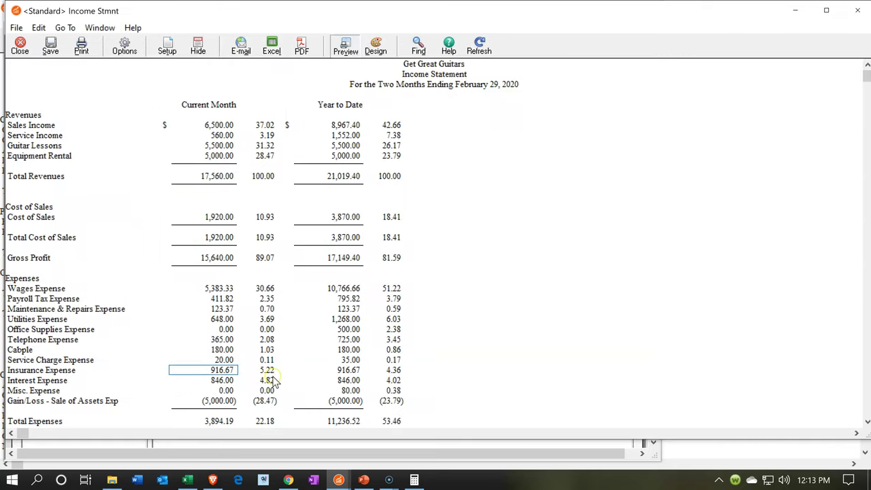